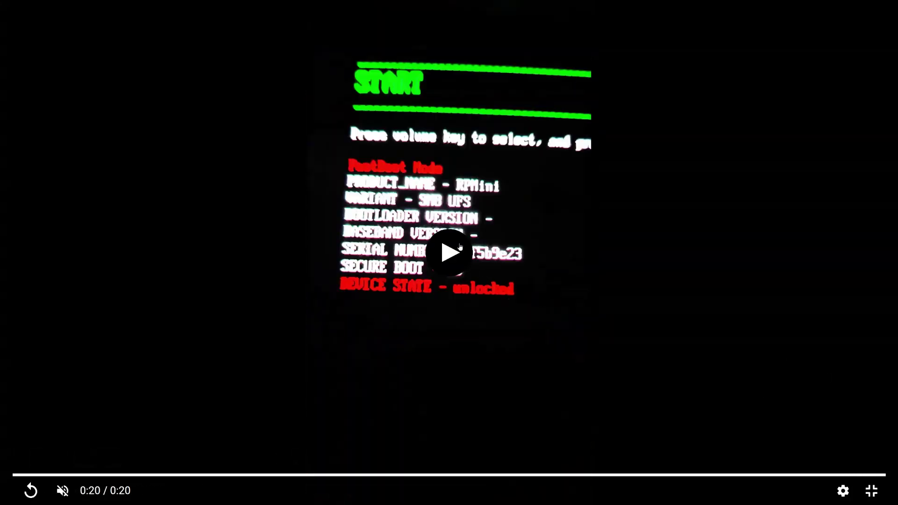
- Restart the ended fastboot-screen video from the beginning
{"action": "left_click", "coordinate": [448, 252]}
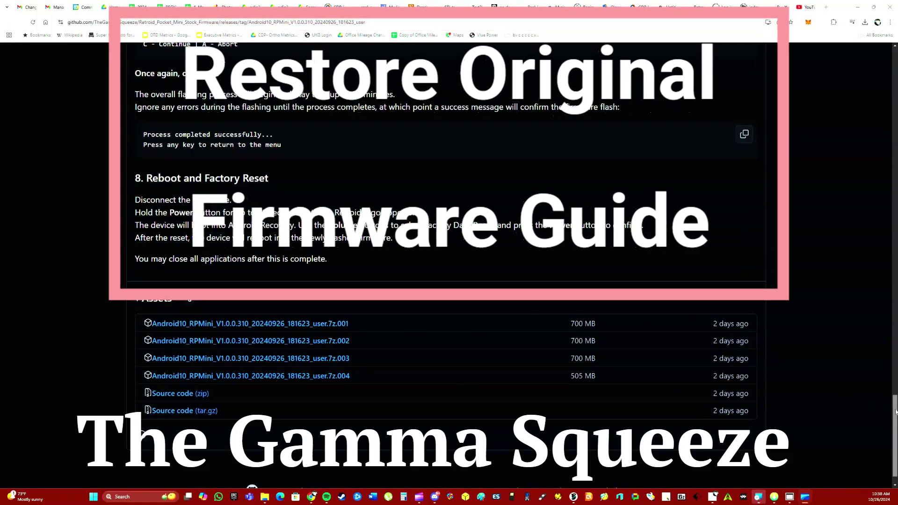
{"action": "left_click_drag", "start_coordinate": [894, 402], "coordinate": [890, 57]}
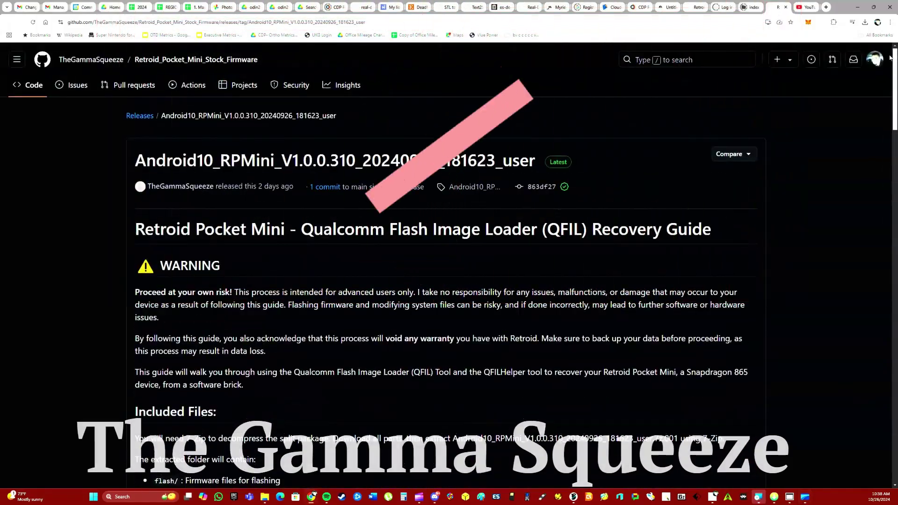
{"action": "scroll", "coordinate": [878, 93], "scroll_direction": "down", "scroll_amount": 3}
{"action": "scroll", "coordinate": [878, 94], "scroll_direction": "down", "scroll_amount": 20}
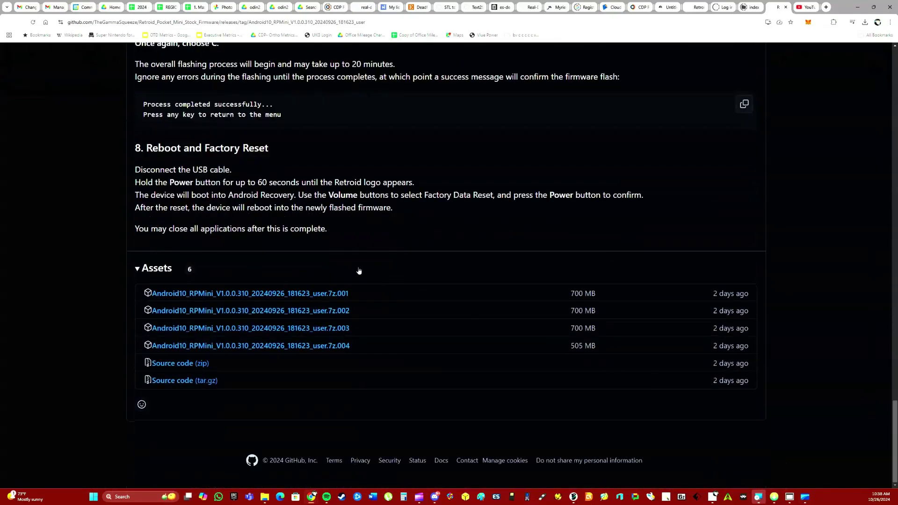
{"action": "left_click_drag", "start_coordinate": [373, 277], "coordinate": [415, 354]}
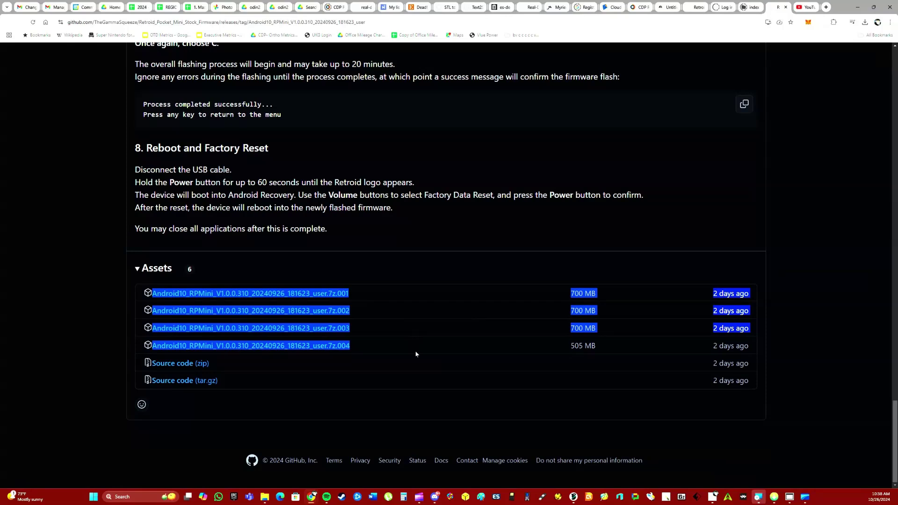
{"action": "left_click", "coordinate": [378, 262]}
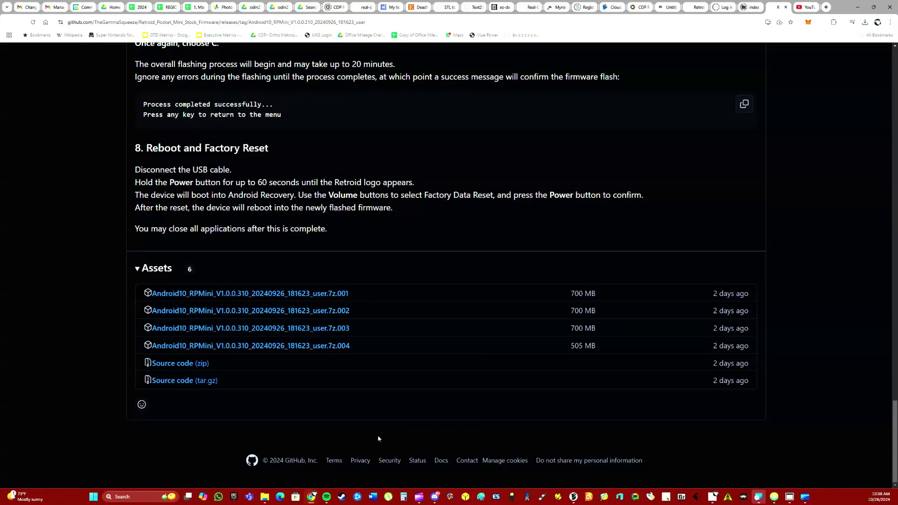
- Open Android10_RPMini_V1.0.0.310_20240926_181623_user.7z.001 from Downloads in WinRAR
{"action": "mouse_move", "coordinate": [266, 498]}
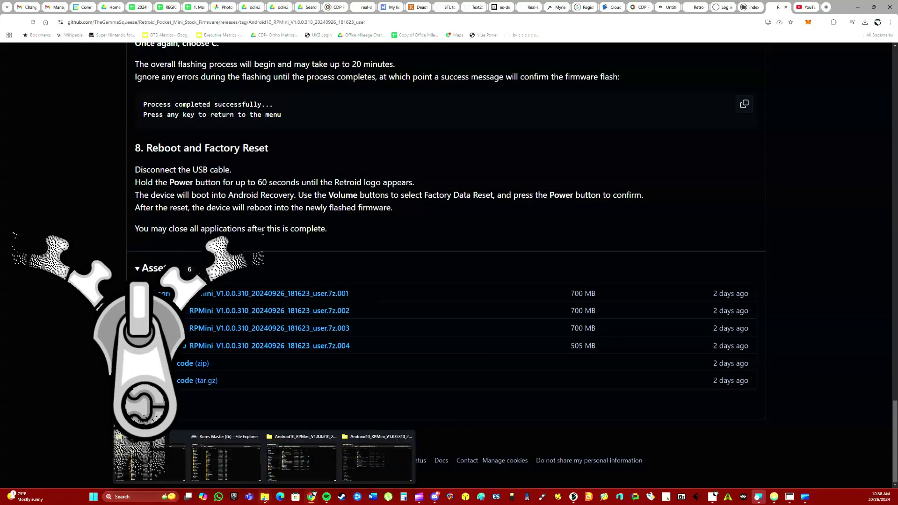
{"action": "left_click", "coordinate": [293, 473]}
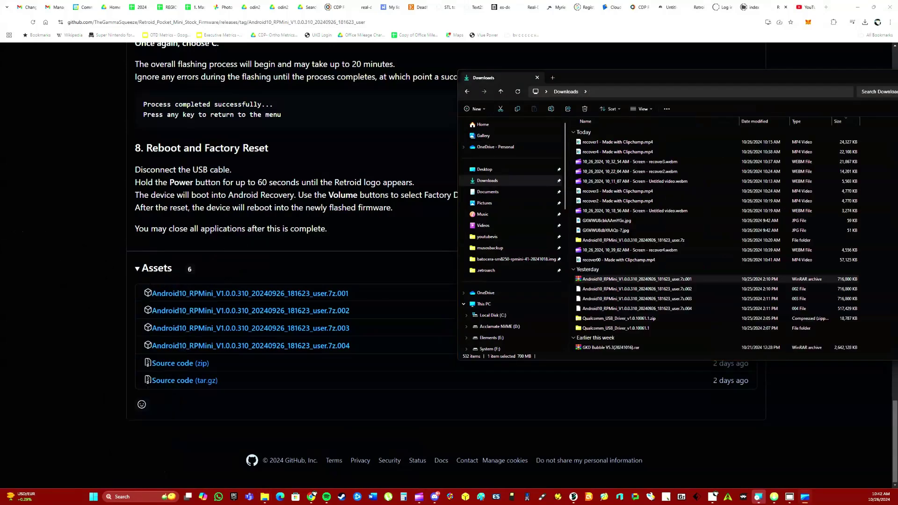
{"action": "left_click", "coordinate": [622, 279]}
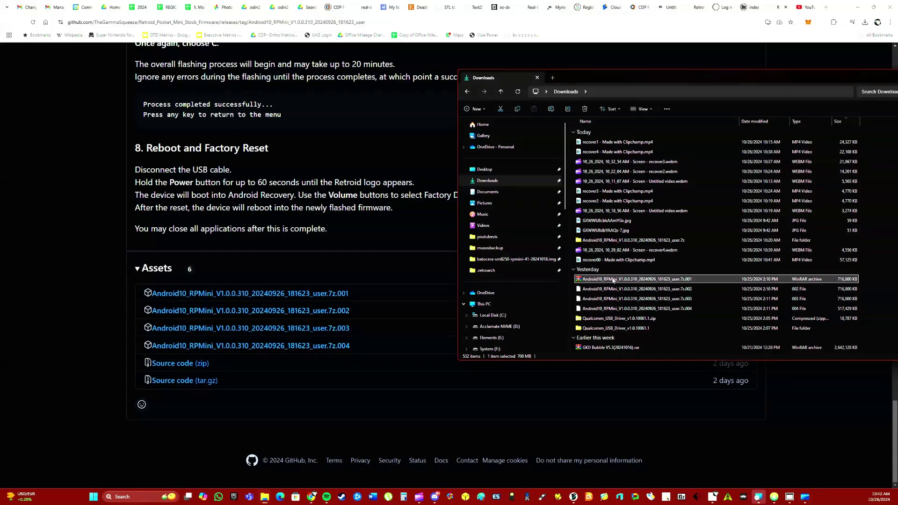
{"action": "right_click", "coordinate": [613, 280]}
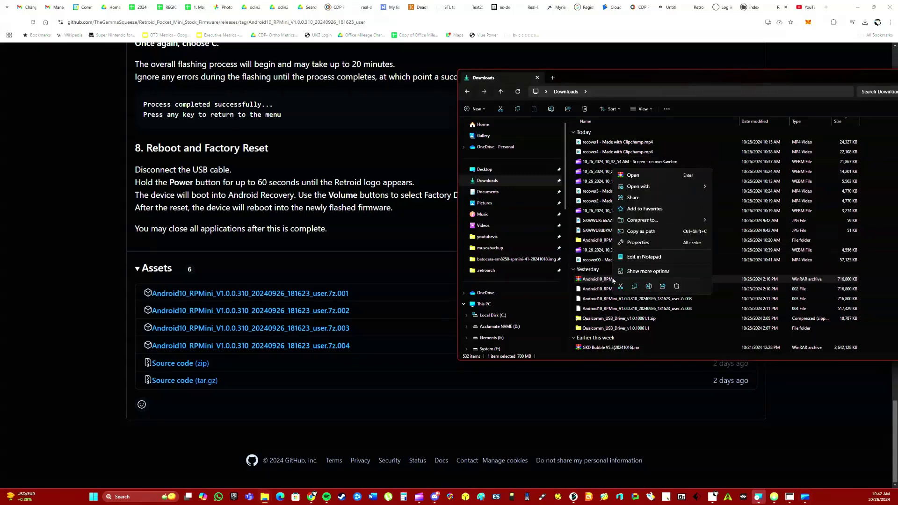
{"action": "left_click", "coordinate": [668, 173]}
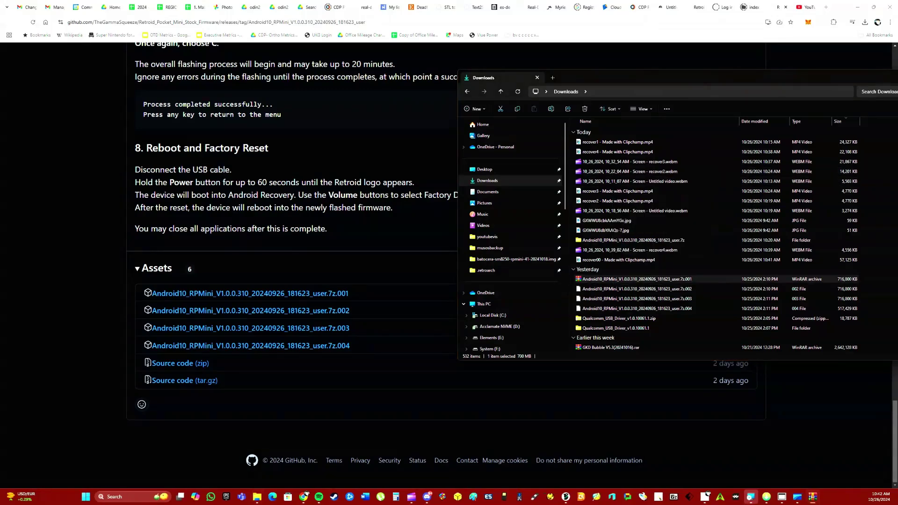
{"action": "left_click_drag", "start_coordinate": [701, 85], "coordinate": [501, 87]}
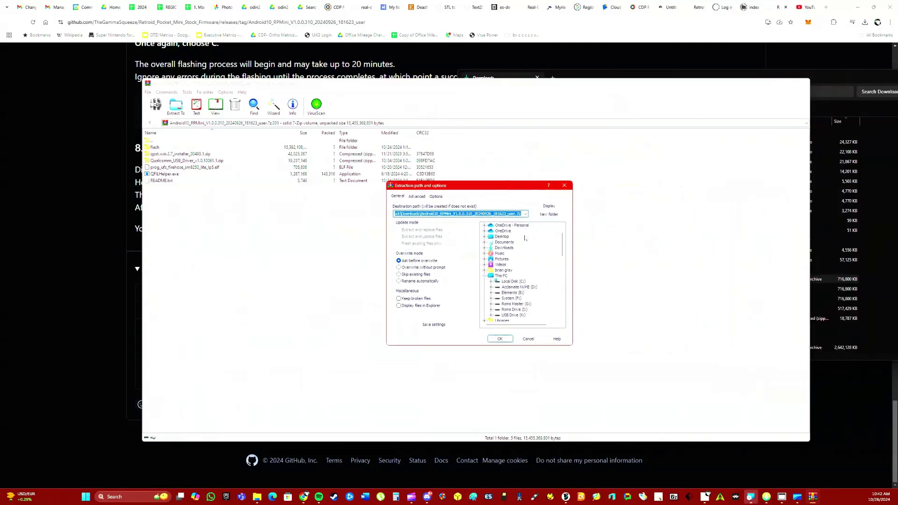
- Extract the archive to its suggested Downloads folder, overwriting all files, and dismiss the error report
{"action": "left_click", "coordinate": [502, 340]}
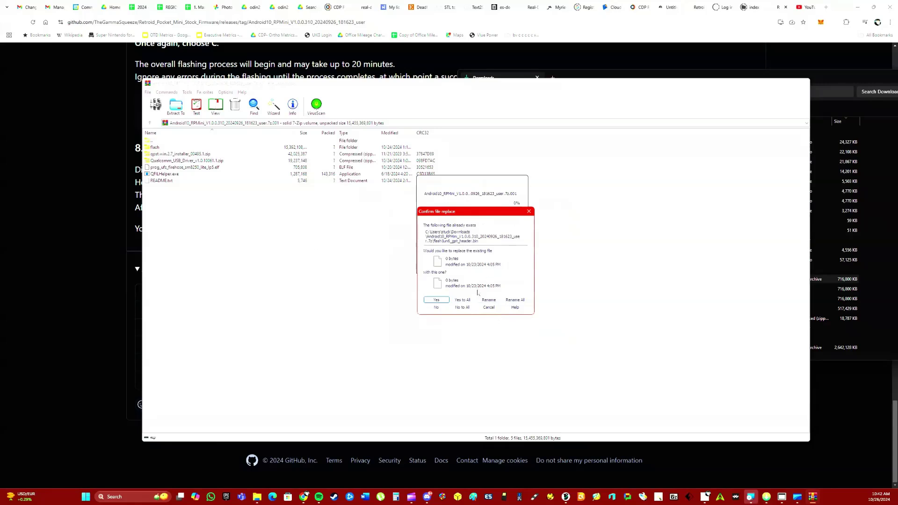
{"action": "left_click", "coordinate": [462, 299]}
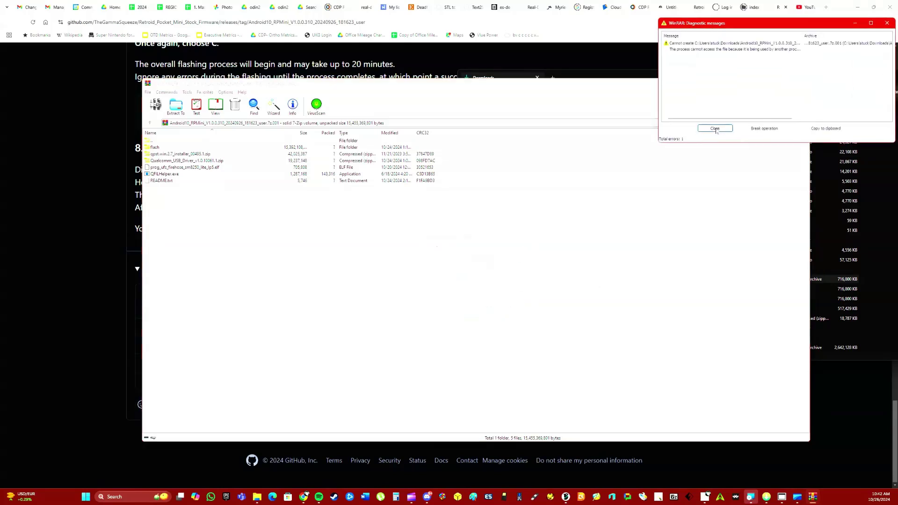
{"action": "left_click", "coordinate": [715, 129]}
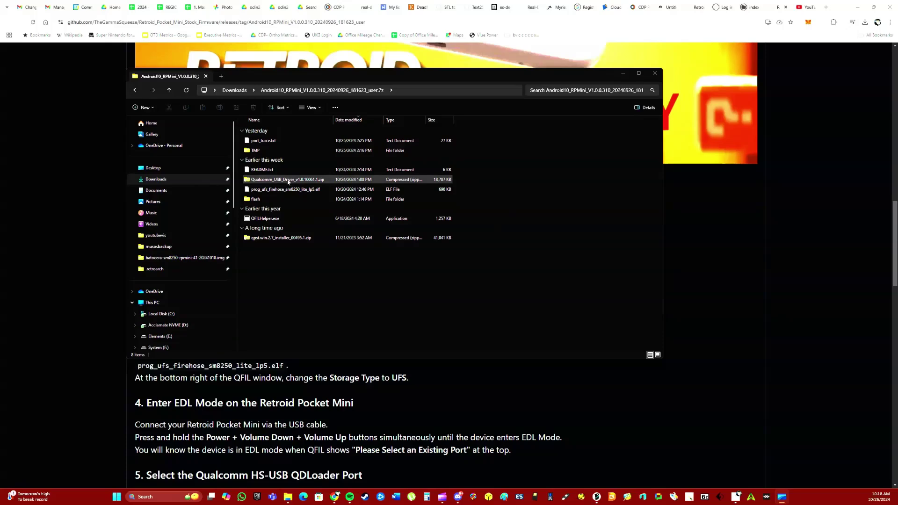
- Run the Qualcomm_USB_Driver_v1.0.10061.1 installer as administrator from its extracted folder
{"action": "left_click", "coordinate": [288, 180]}
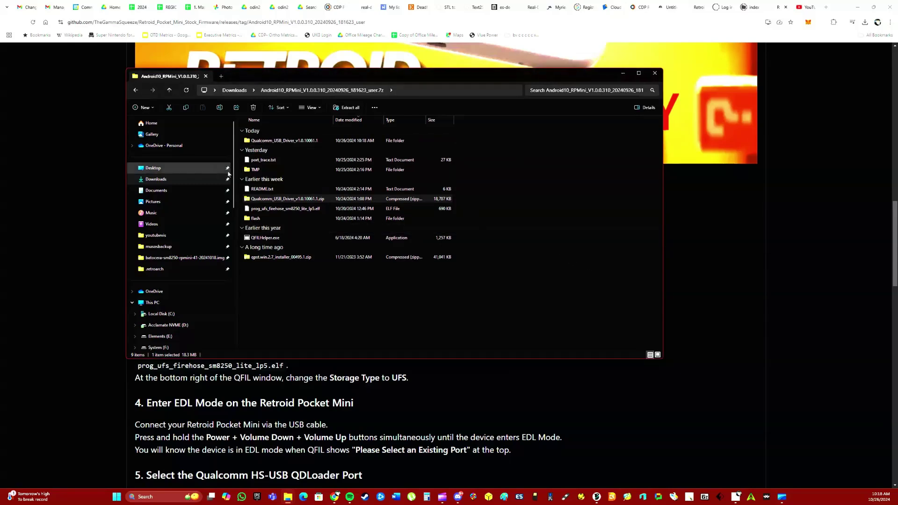
{"action": "double_click", "coordinate": [298, 142]}
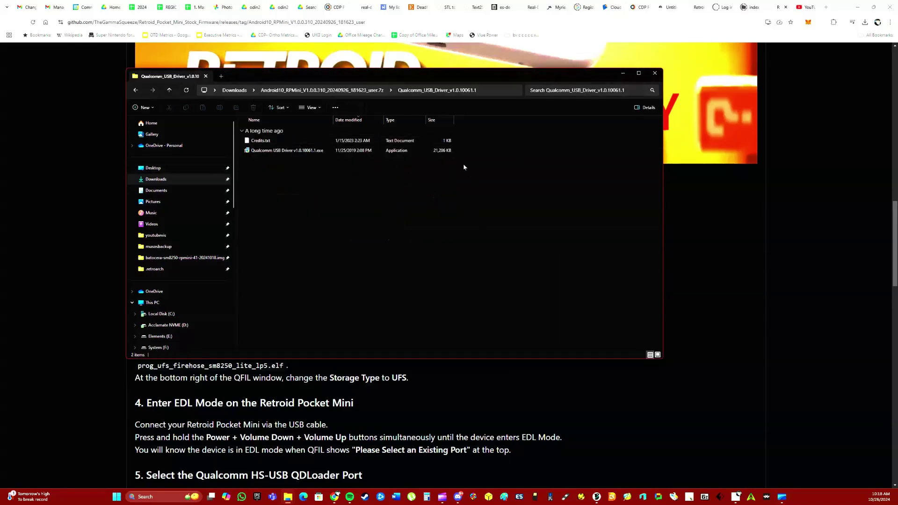
{"action": "right_click", "coordinate": [294, 152]}
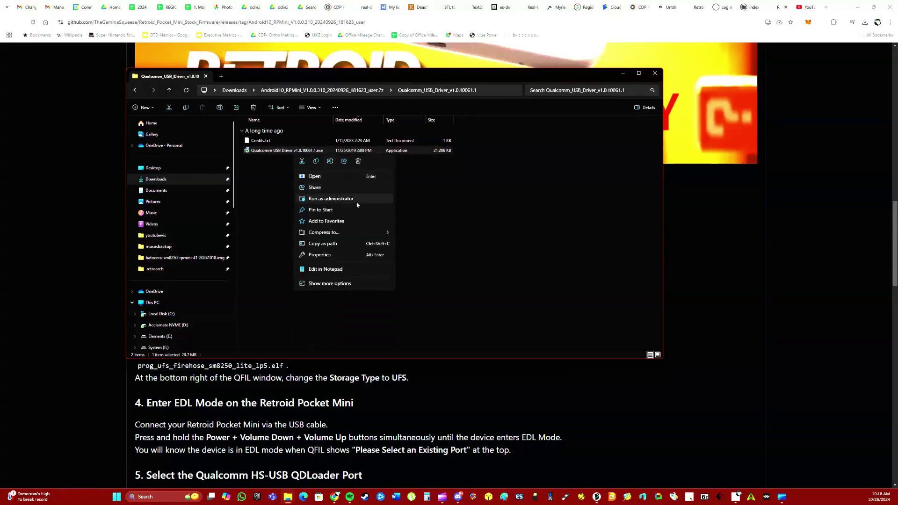
{"action": "left_click", "coordinate": [357, 204]}
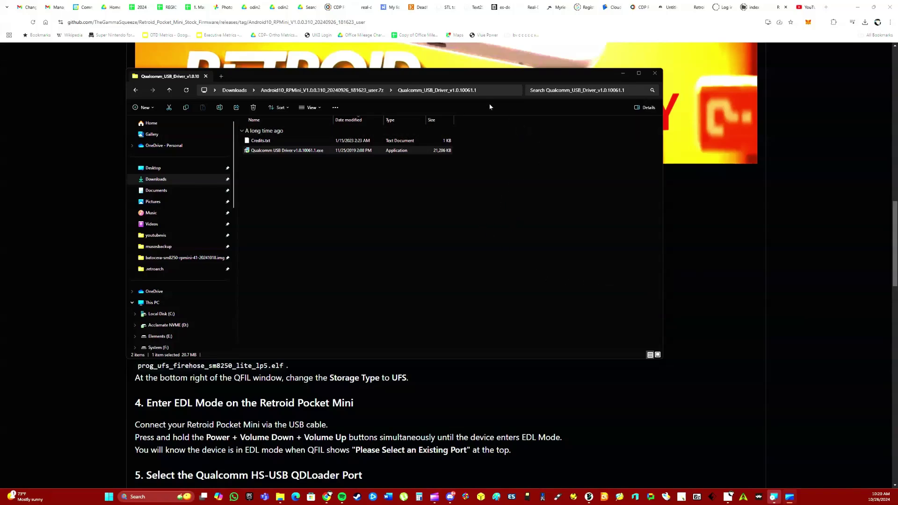
- Extract qpst.win.2.7_installer_00495.1.zip to its own folder, check its files, and return to the guide
{"action": "left_click_drag", "start_coordinate": [526, 69], "coordinate": [850, 83]}
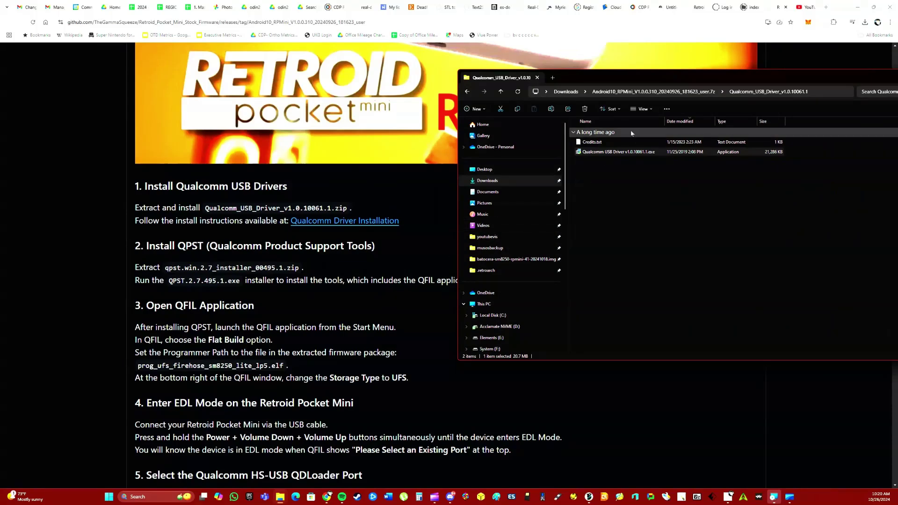
{"action": "left_click", "coordinate": [684, 92]}
{"action": "key", "text": "Escape"}
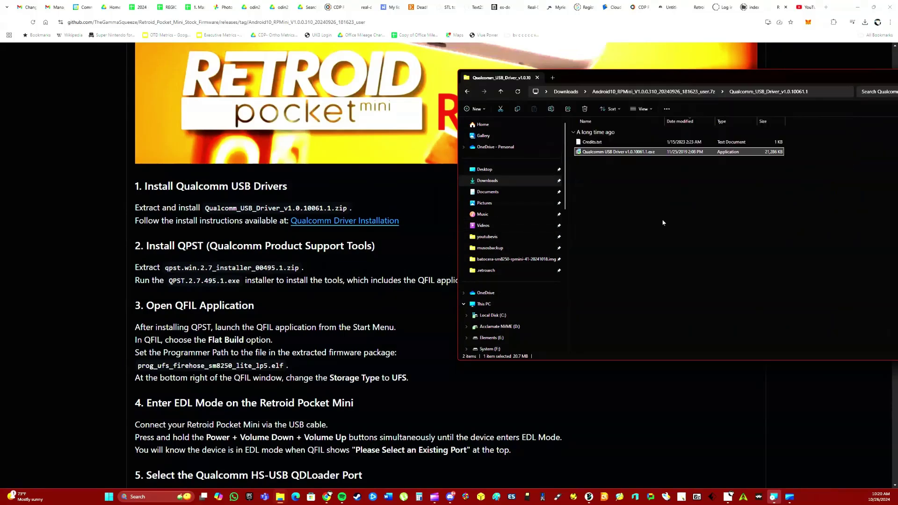
{"action": "left_click", "coordinate": [649, 93]}
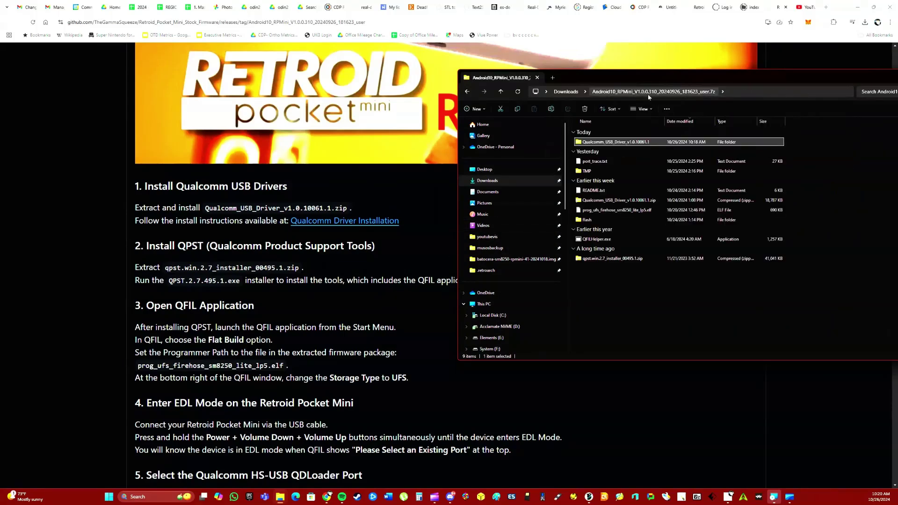
{"action": "left_click", "coordinate": [637, 260]}
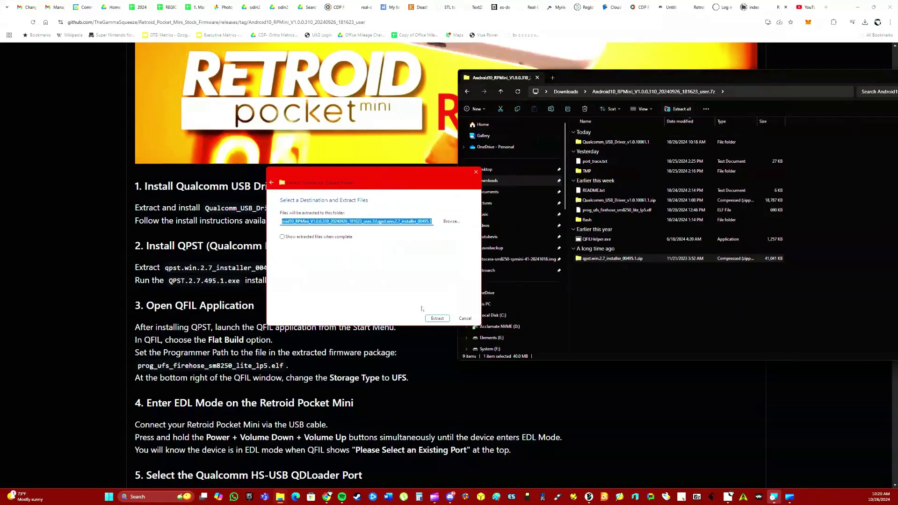
{"action": "left_click", "coordinate": [436, 320]}
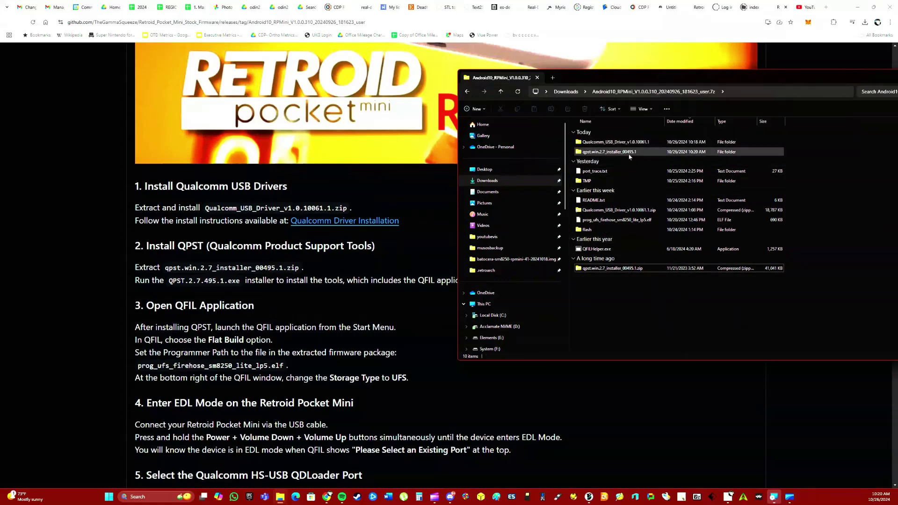
{"action": "double_click", "coordinate": [631, 152]}
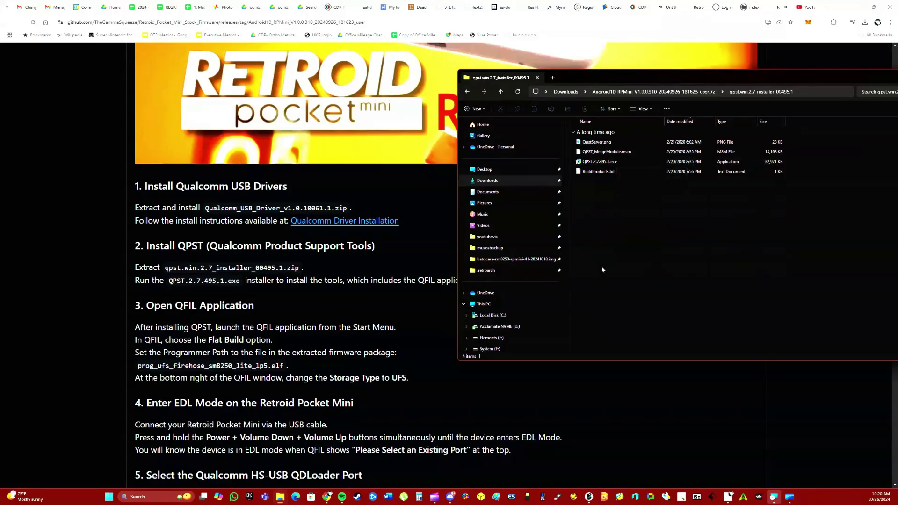
{"action": "left_click", "coordinate": [654, 92]}
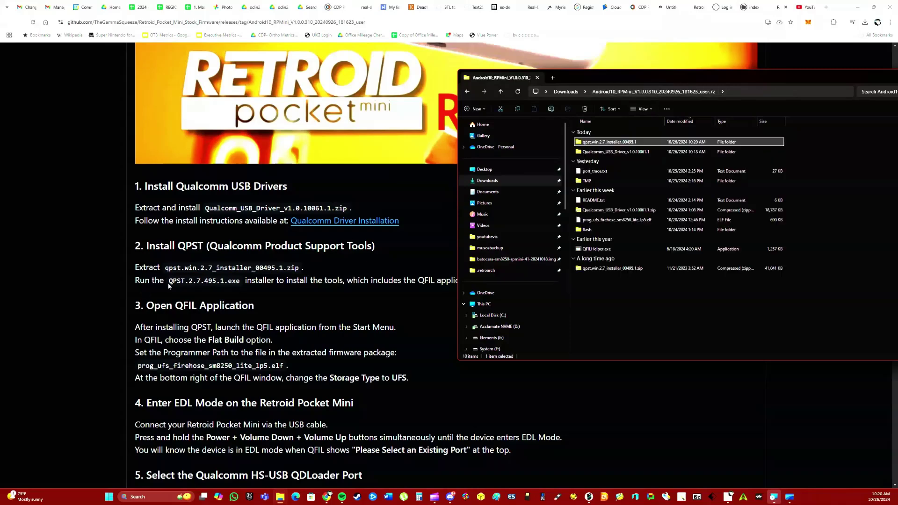
{"action": "left_click", "coordinate": [377, 290]}
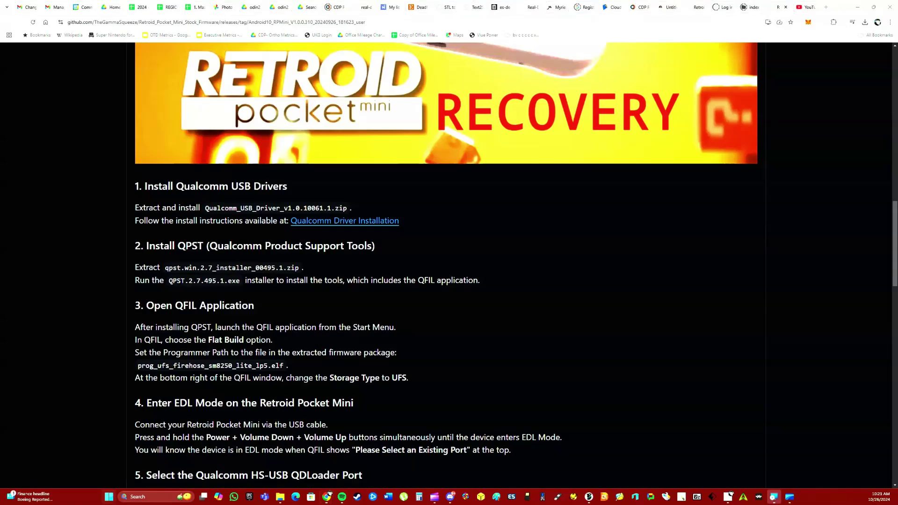
- Launch QFIL from the QPST folder in the Start menu's All apps list
{"action": "left_click", "coordinate": [109, 497]}
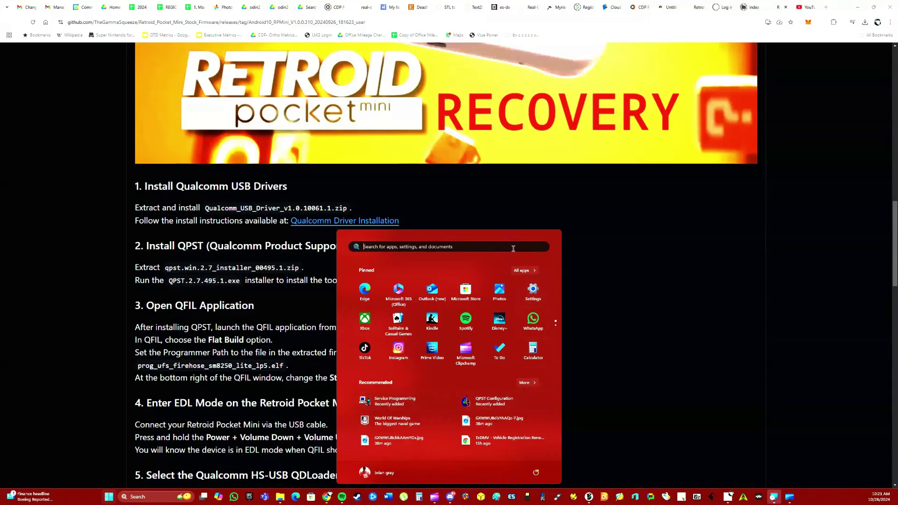
{"action": "left_click", "coordinate": [525, 270]}
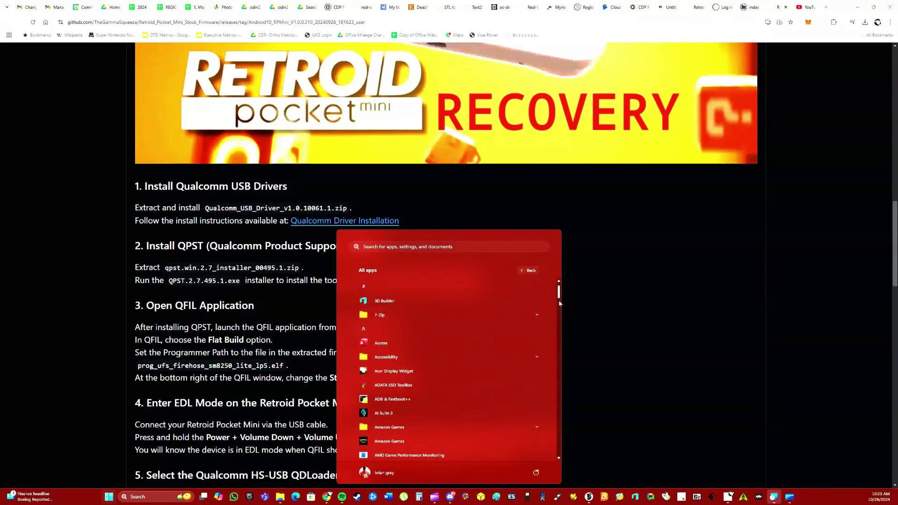
{"action": "left_click_drag", "start_coordinate": [558, 293], "coordinate": [559, 411]}
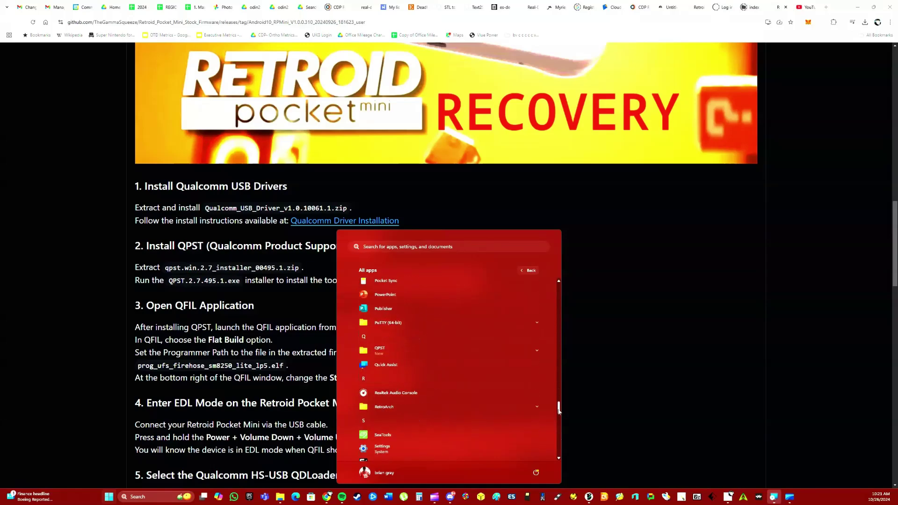
{"action": "left_click", "coordinate": [419, 354]}
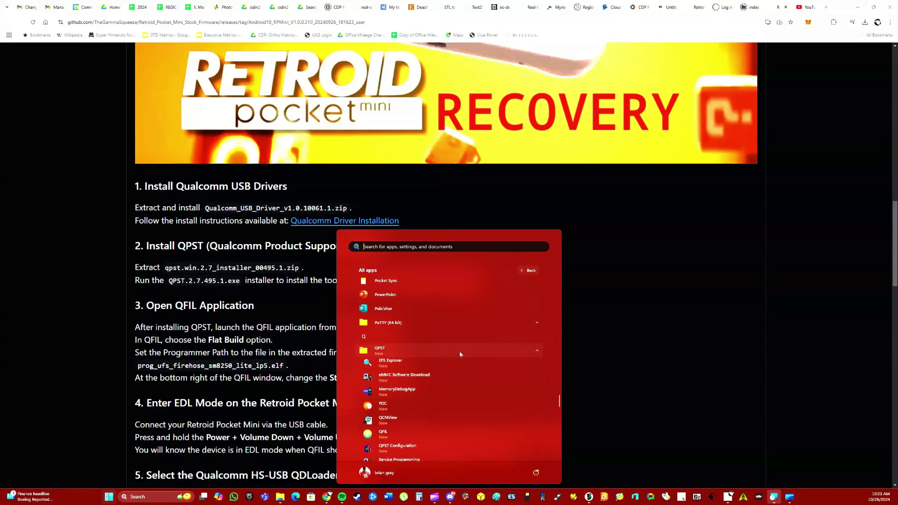
{"action": "left_click", "coordinate": [402, 440]}
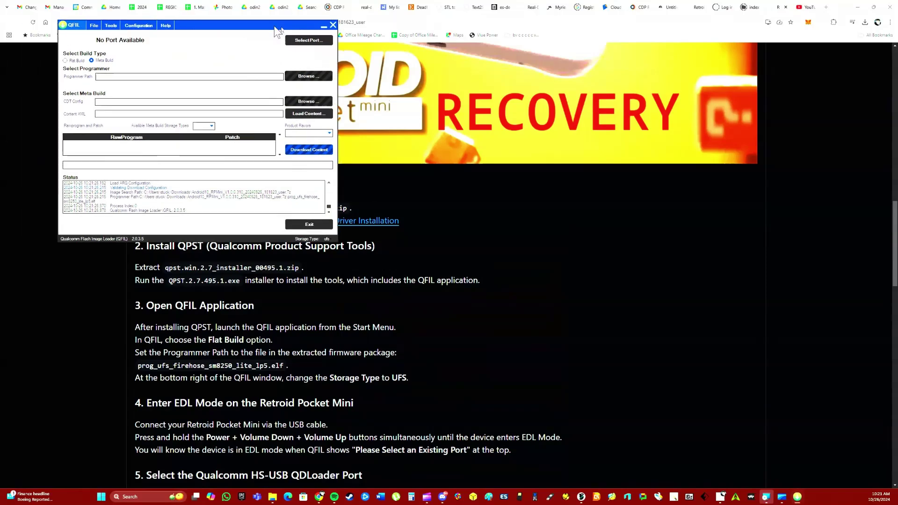
- Choose Flat Build in QFIL and browse to prog_ufs_firehose_sm8250_lite_lp5.elf as the programmer
{"action": "left_click_drag", "start_coordinate": [227, 18], "coordinate": [694, 45]}
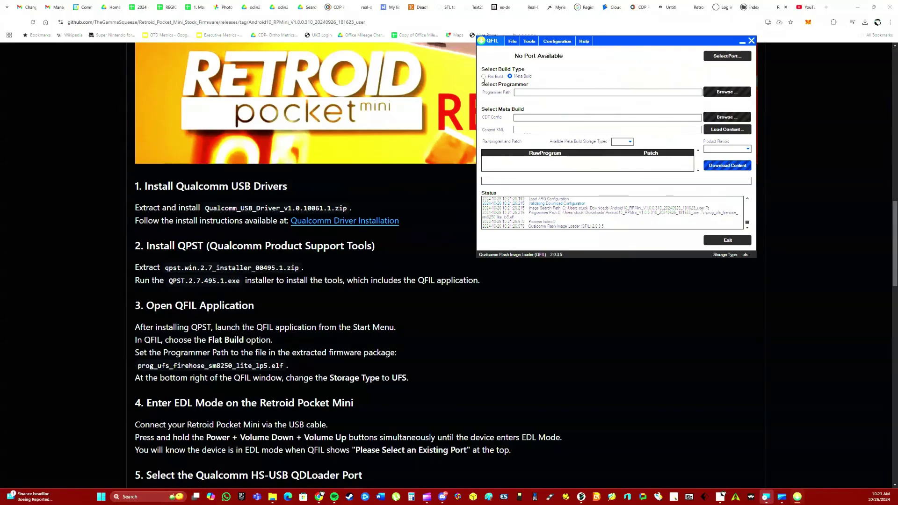
{"action": "left_click", "coordinate": [484, 77]}
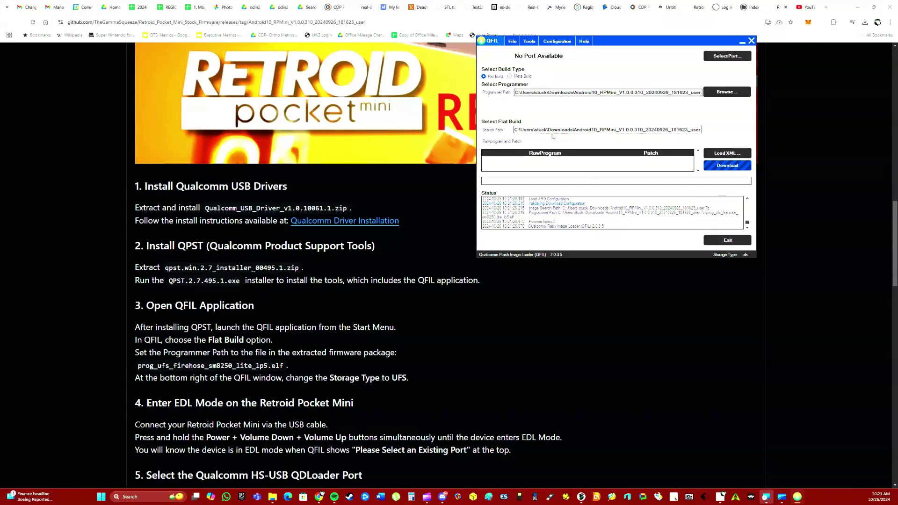
{"action": "left_click", "coordinate": [727, 92]}
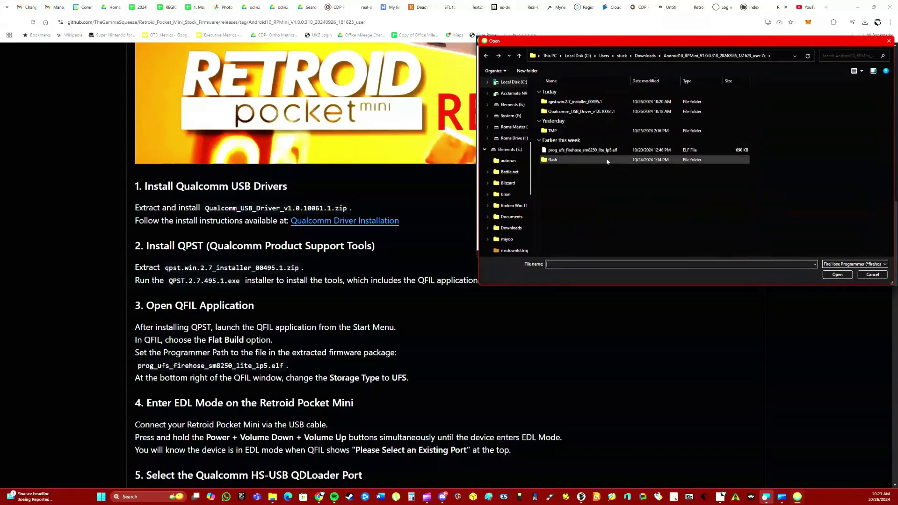
{"action": "left_click", "coordinate": [586, 151]}
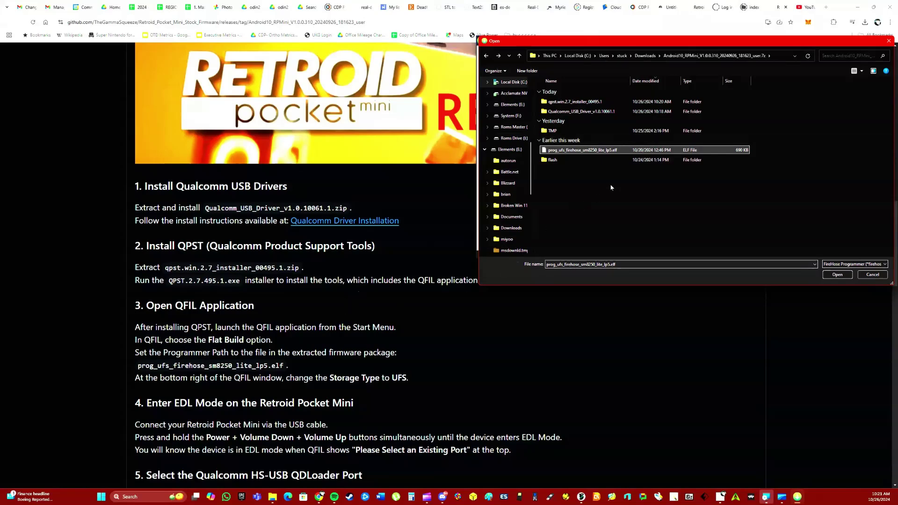
{"action": "left_click", "coordinate": [836, 275]}
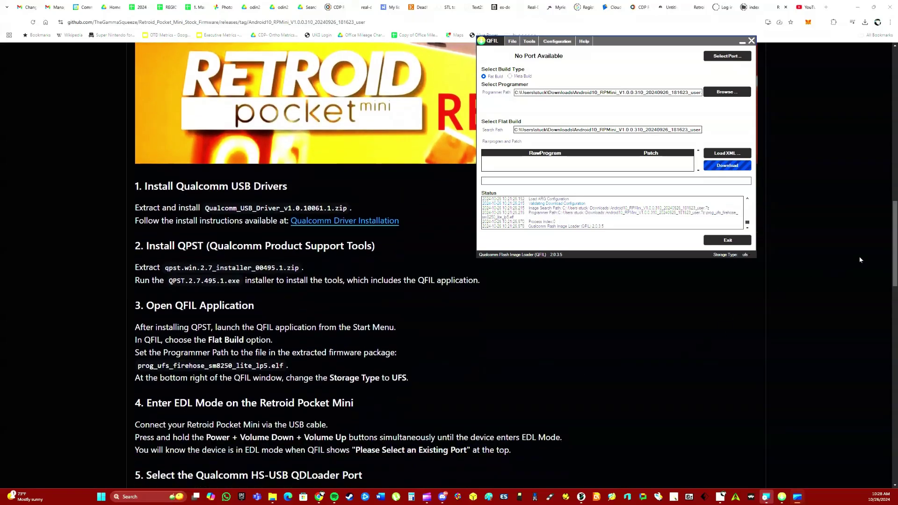
- Scroll the guide to the EDL-mode steps and restore QFIL beside it
{"action": "left_click_drag", "start_coordinate": [889, 258], "coordinate": [887, 284]}
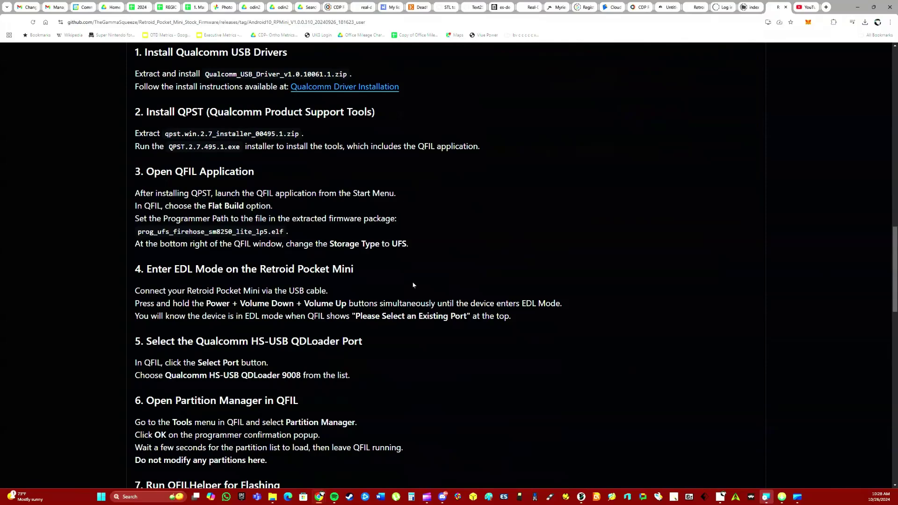
{"action": "mouse_move", "coordinate": [798, 502]}
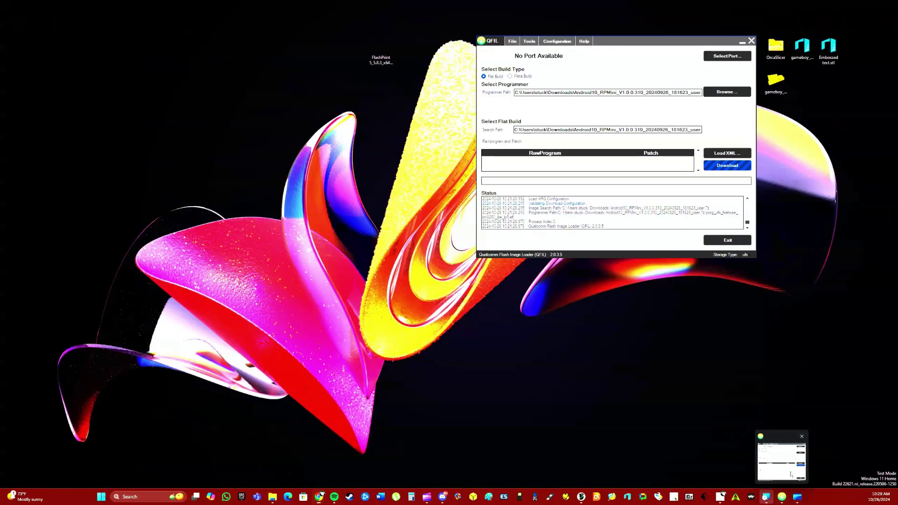
{"action": "left_click", "coordinate": [795, 462]}
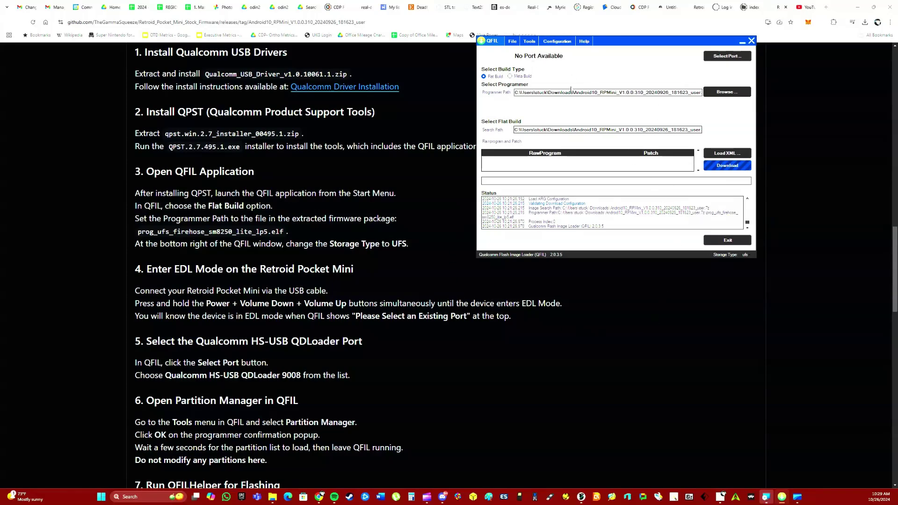
- Show QFIL's Tools menu list
{"action": "left_click", "coordinate": [529, 42]}
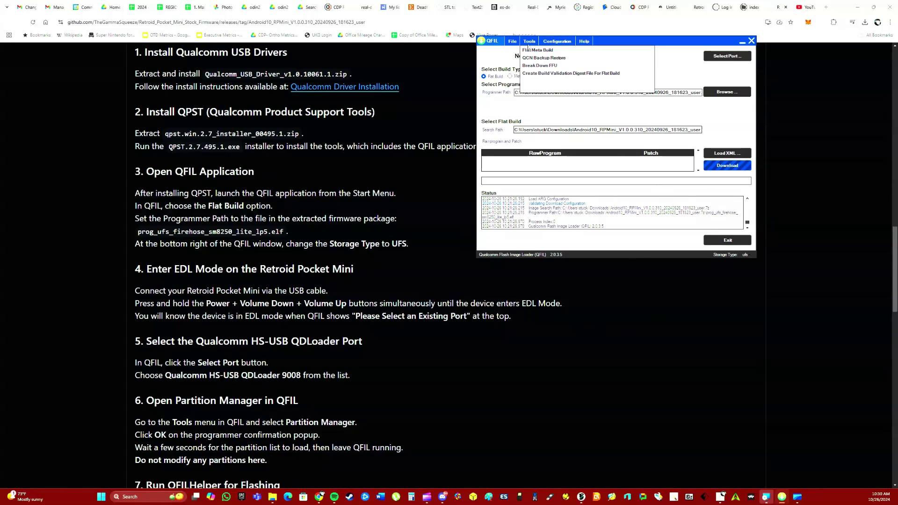
{"action": "left_click", "coordinate": [529, 44]}
{"action": "left_click", "coordinate": [529, 43]}
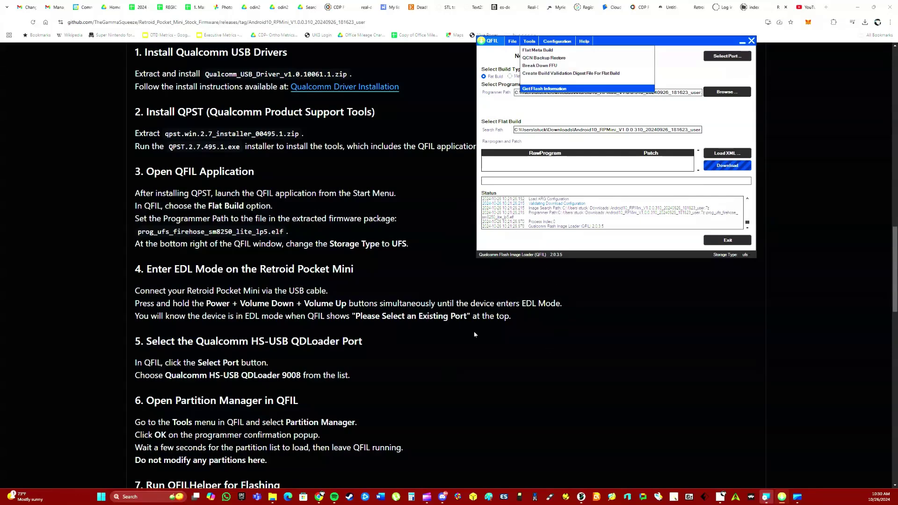
- Scroll the guide down to section 7, Run QFILHelper for Flashing
{"action": "scroll", "coordinate": [560, 328], "scroll_direction": "down", "scroll_amount": 2}
{"action": "scroll", "coordinate": [568, 301], "scroll_direction": "down", "scroll_amount": 1}
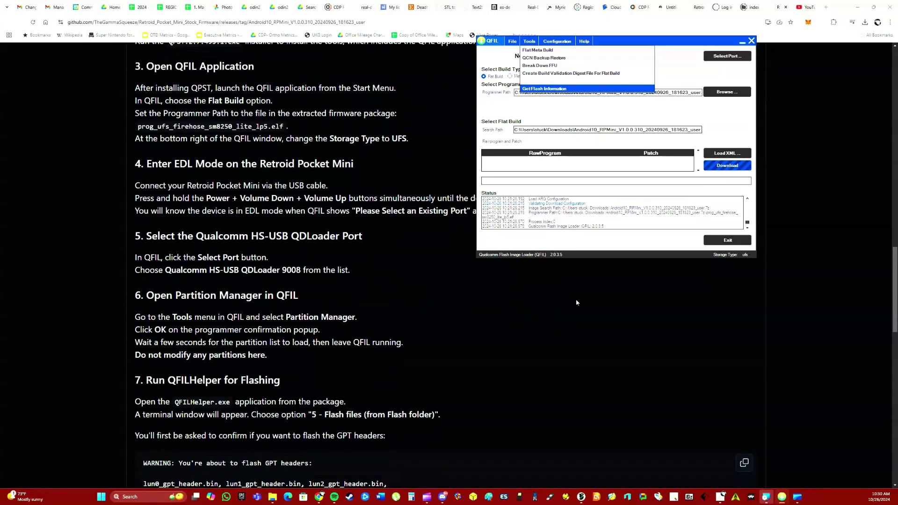
{"action": "scroll", "coordinate": [577, 302], "scroll_direction": "up", "scroll_amount": 2}
{"action": "scroll", "coordinate": [579, 290], "scroll_direction": "down", "scroll_amount": 7}
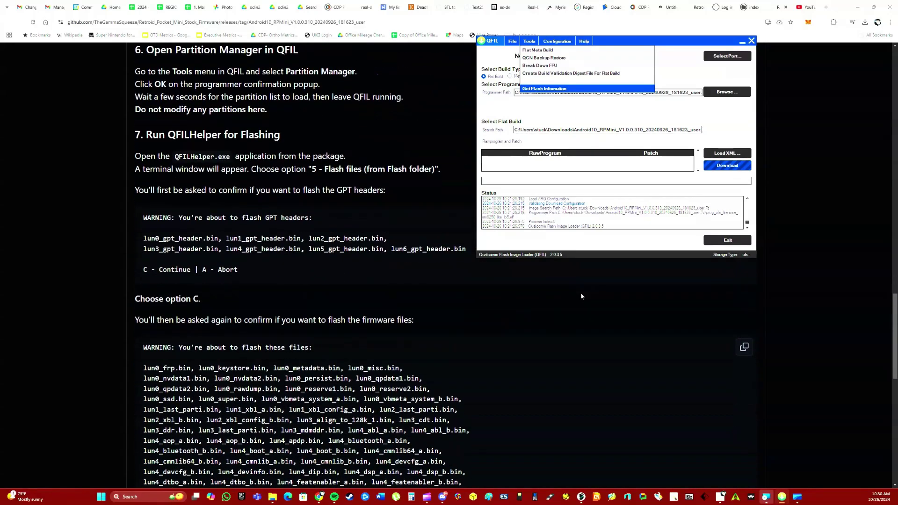
{"action": "scroll", "coordinate": [582, 278], "scroll_direction": "down", "scroll_amount": 1}
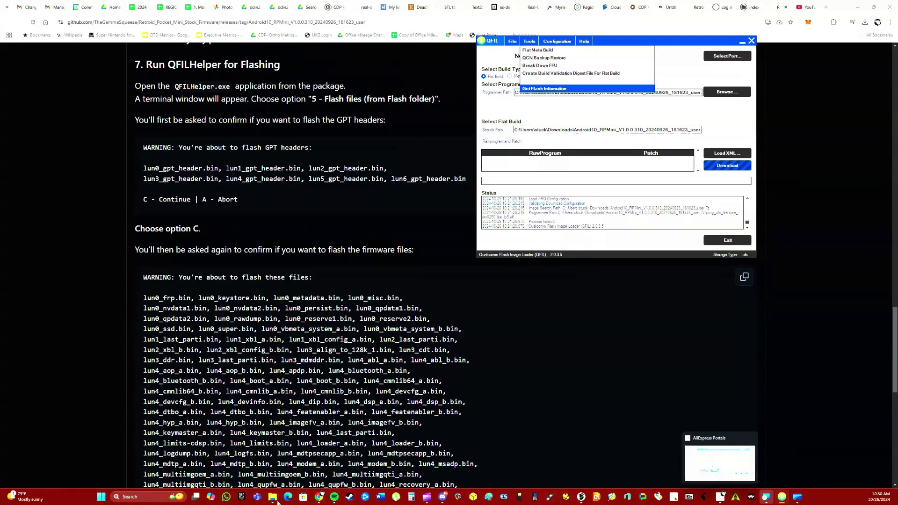
- Run QFILHelper.exe from the Android10_RPMini firmware folder and move its console right
{"action": "mouse_move", "coordinate": [270, 503]}
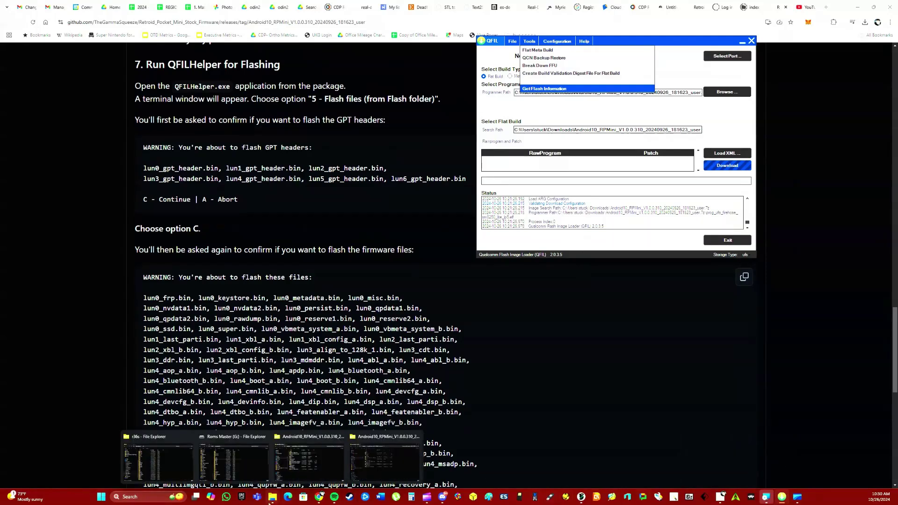
{"action": "left_click", "coordinate": [299, 463]}
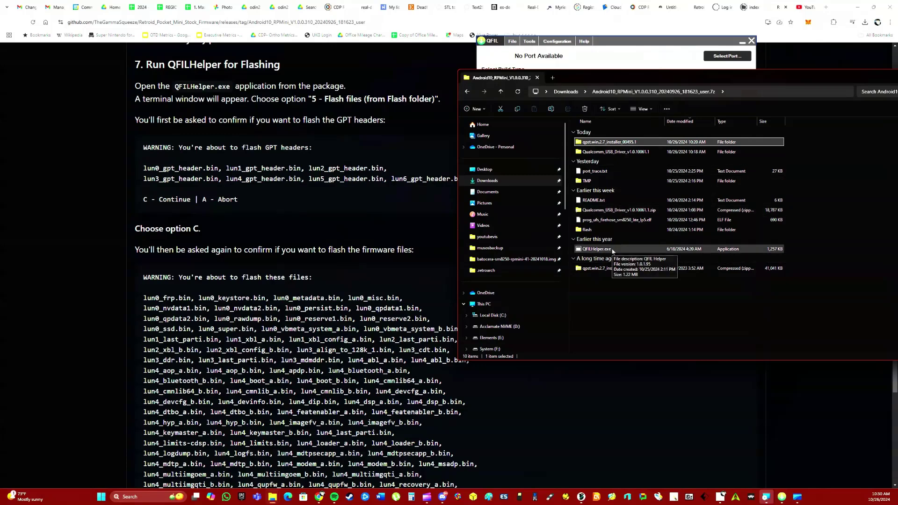
{"action": "right_click", "coordinate": [610, 254]}
{"action": "left_click", "coordinate": [598, 250]}
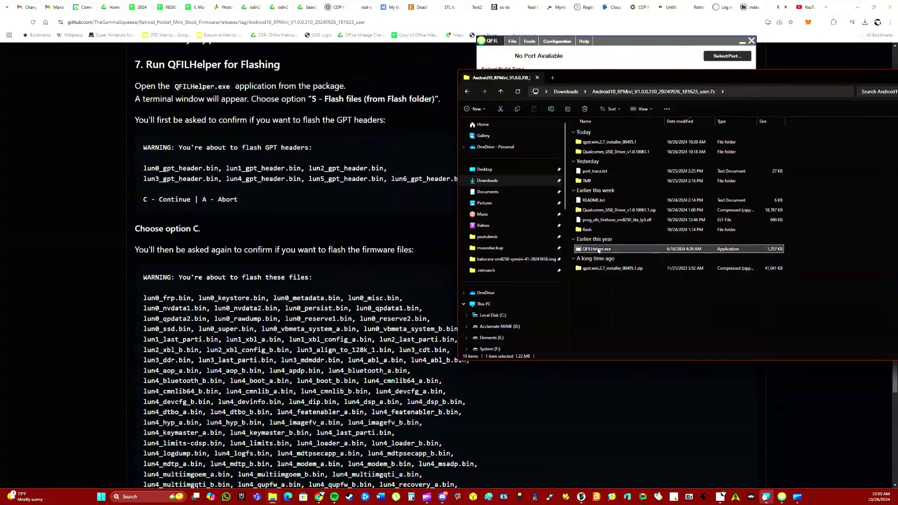
{"action": "right_click", "coordinate": [598, 249]}
{"action": "left_click", "coordinate": [617, 270]}
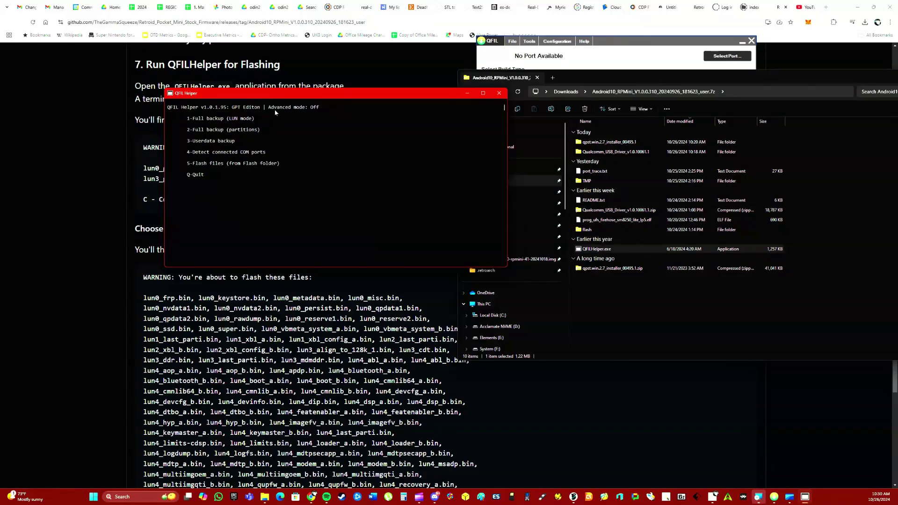
{"action": "left_click_drag", "start_coordinate": [275, 95], "coordinate": [585, 96]}
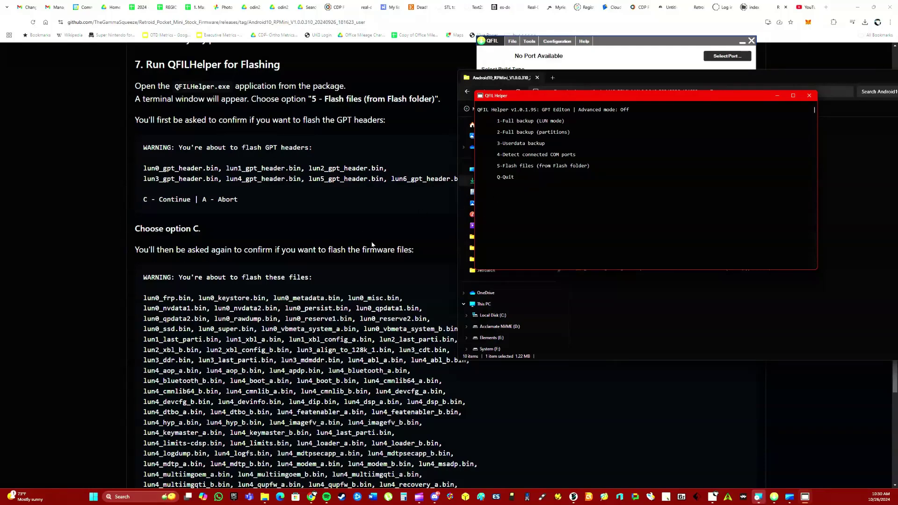
- Return to the GitHub guide and scroll down to step 8, Reboot and Factory Reset, and the Assets list
{"action": "left_click", "coordinate": [885, 380]}
{"action": "scroll", "coordinate": [881, 411], "scroll_direction": "down", "scroll_amount": 7}
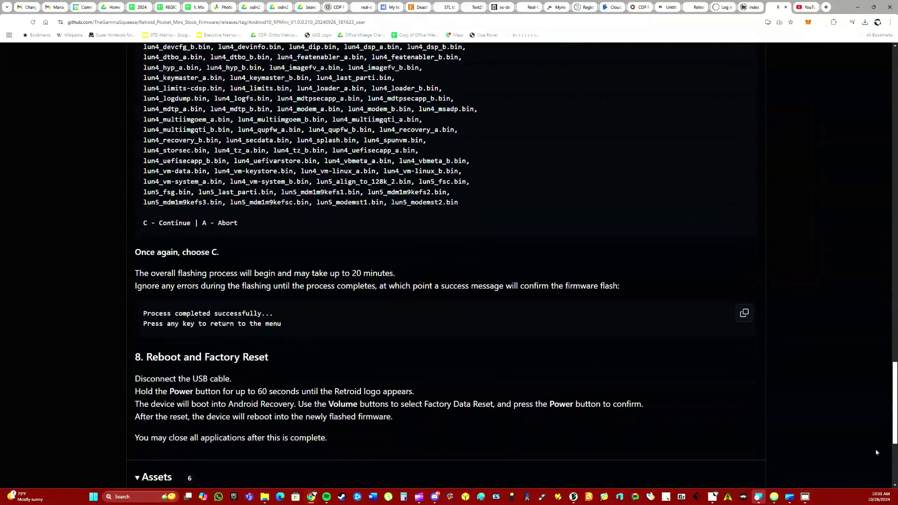
{"action": "scroll", "coordinate": [832, 446], "scroll_direction": "down", "scroll_amount": 2}
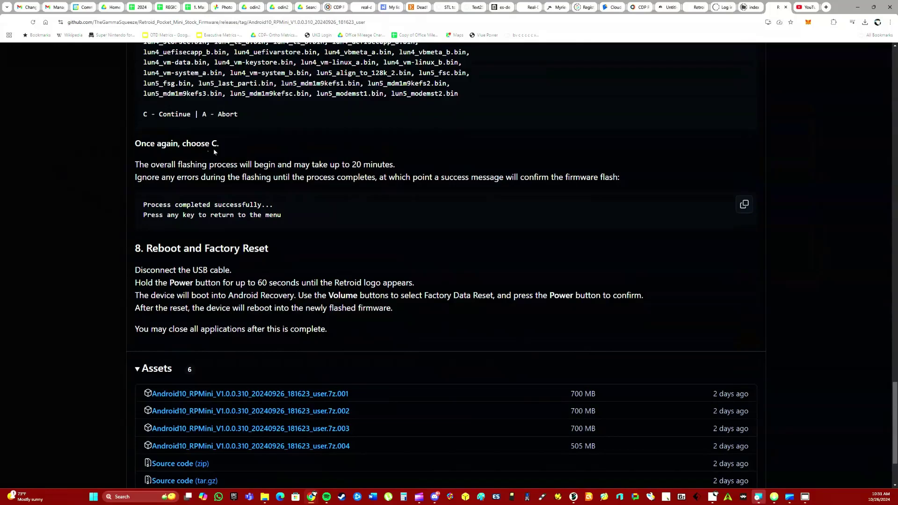